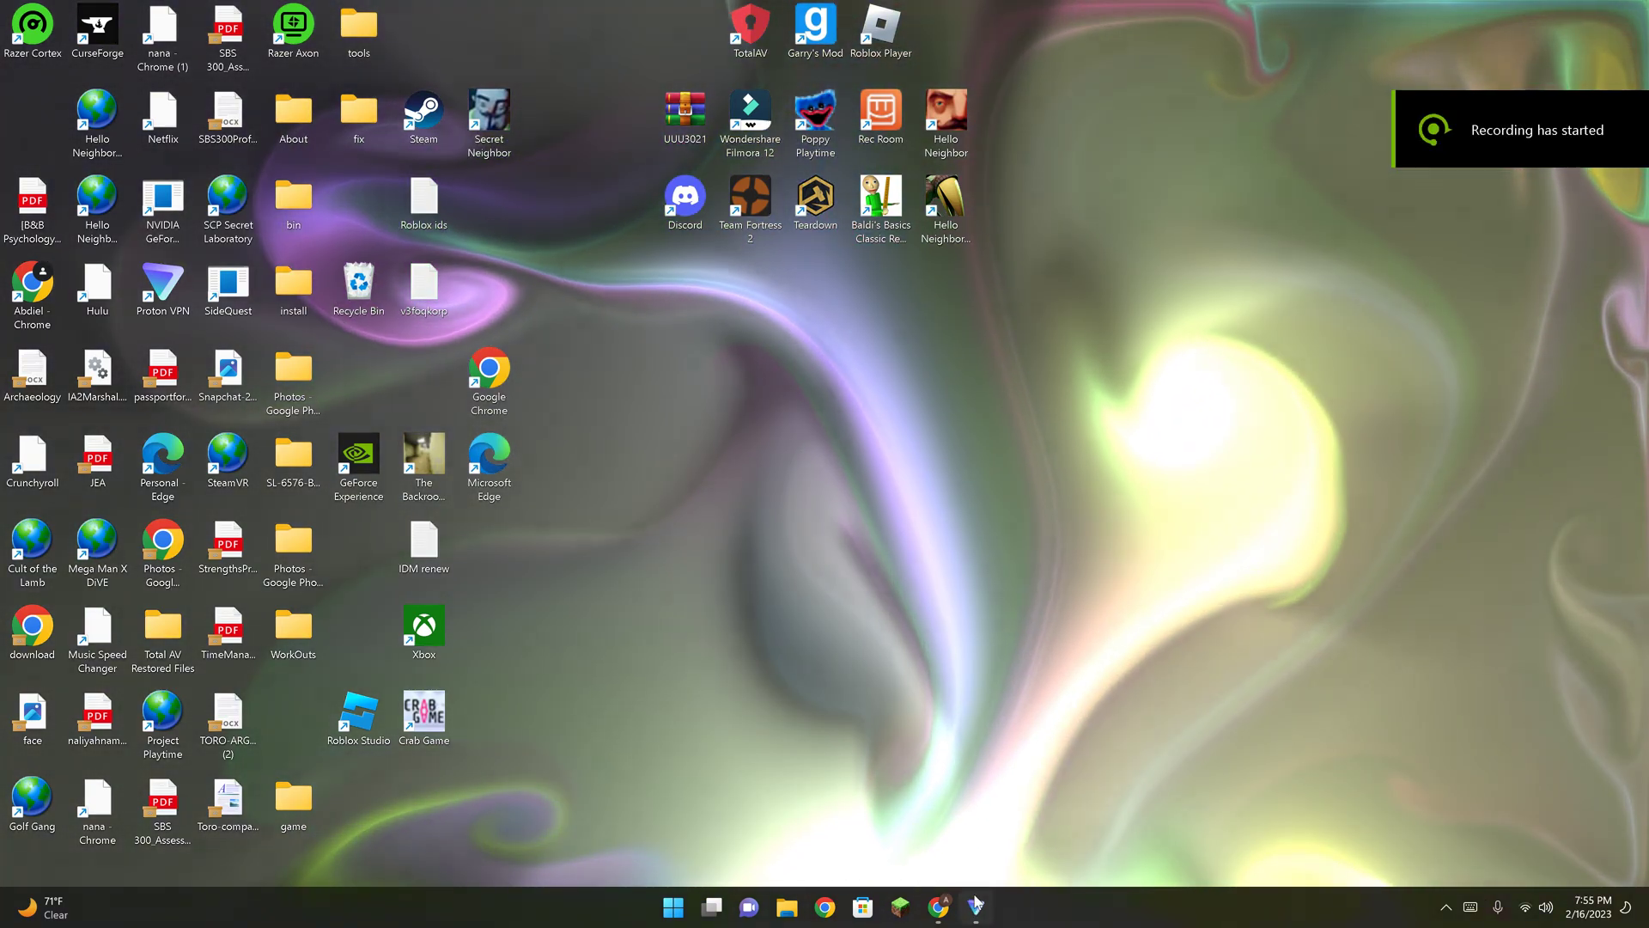
Launch Rec Room with Proton VPN disconnected, then reopen Proton VPN from a Start search for 'pro'.
left_click(976, 906)
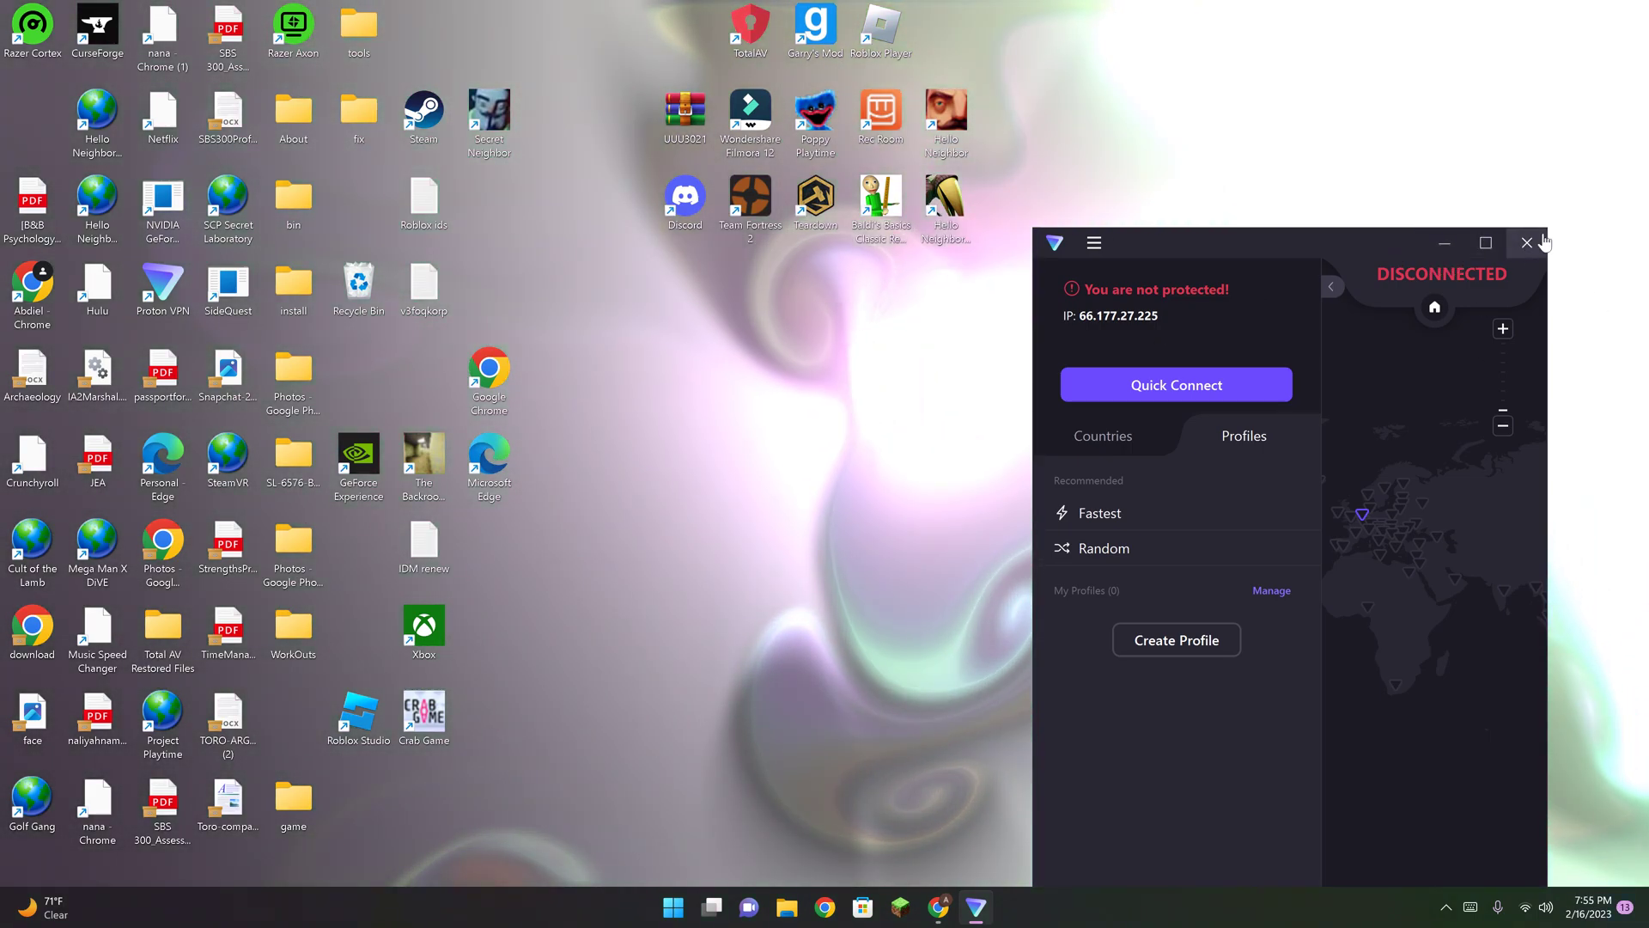
left_click(1527, 242)
double_click(902, 101)
mouse_move(939, 907)
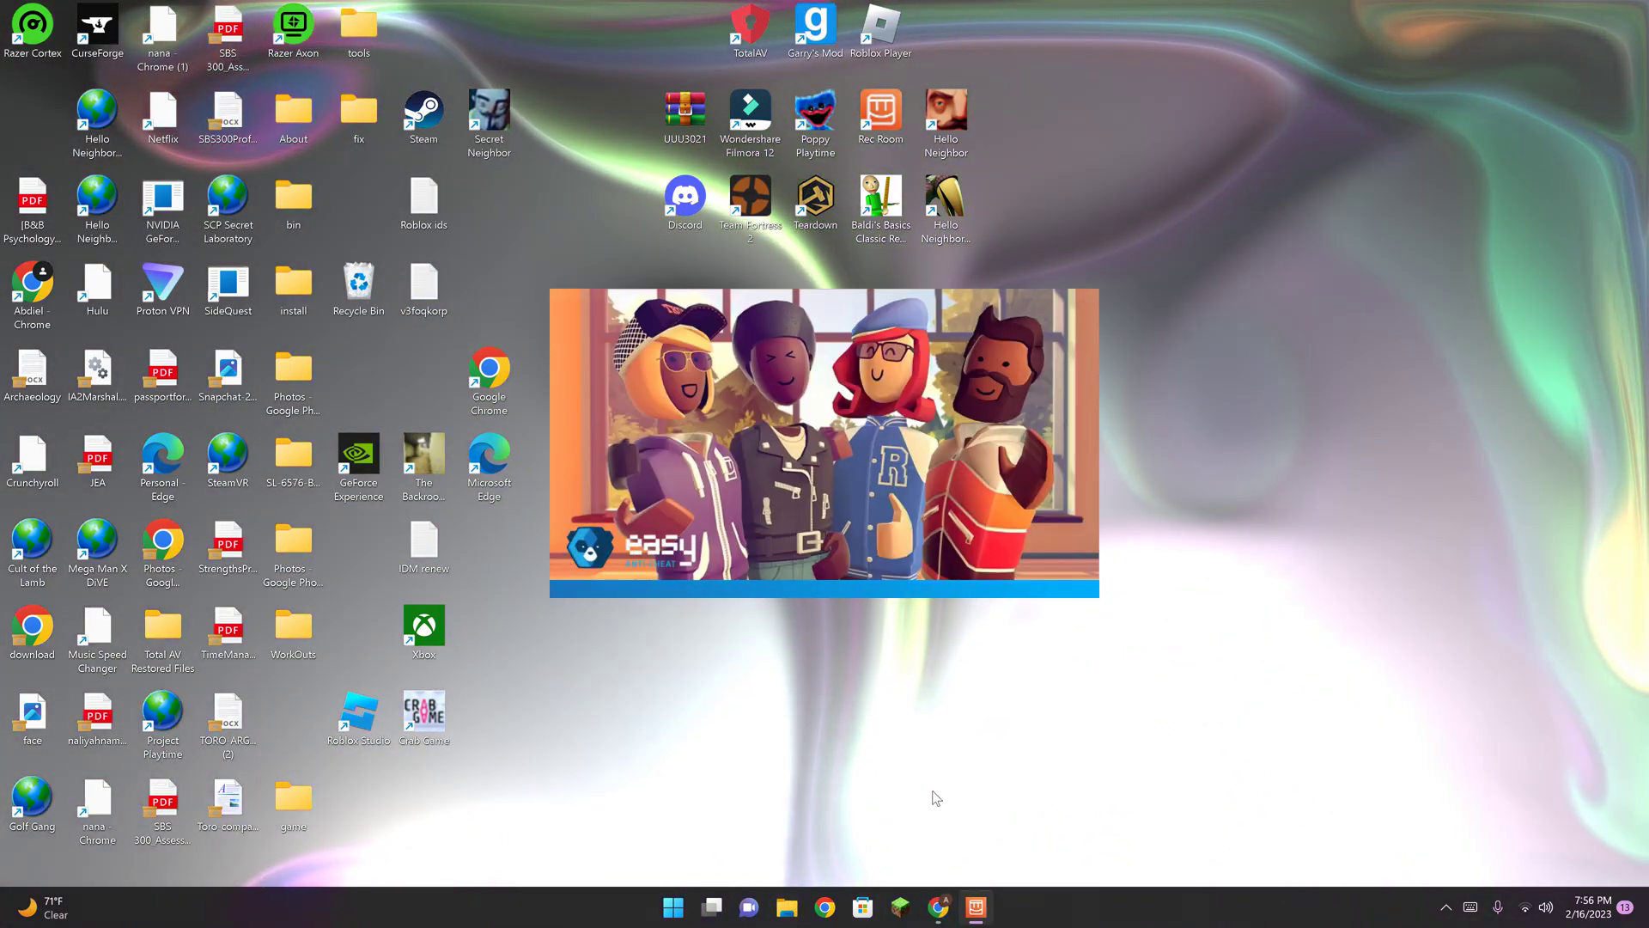
key("super")
type("pro")
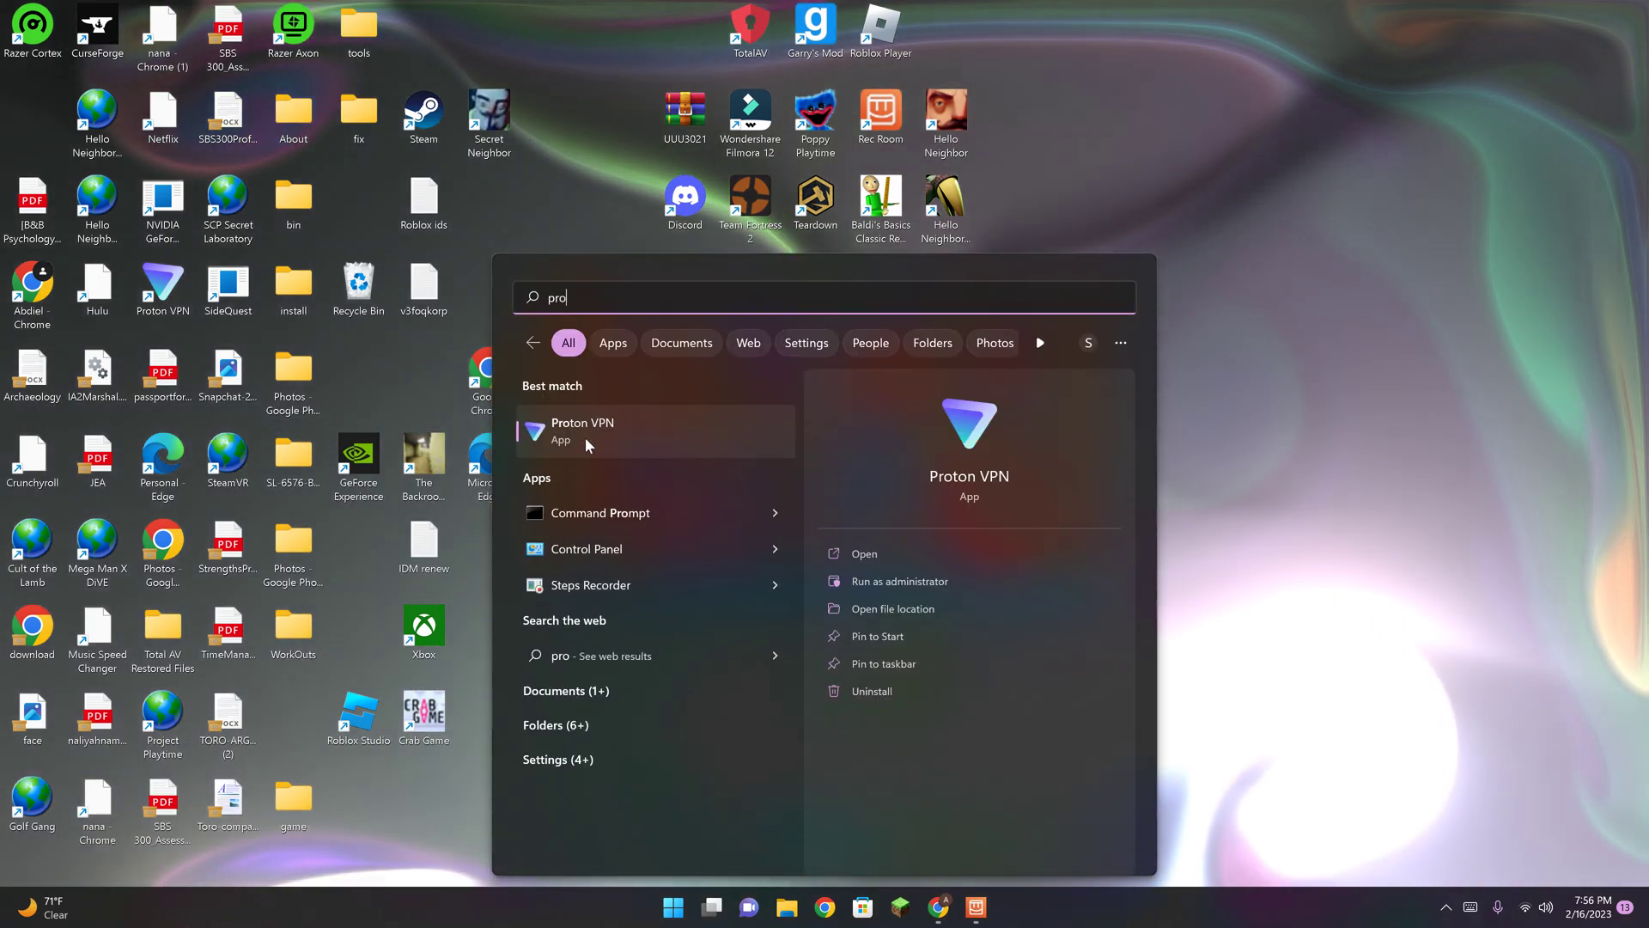
key("Return")
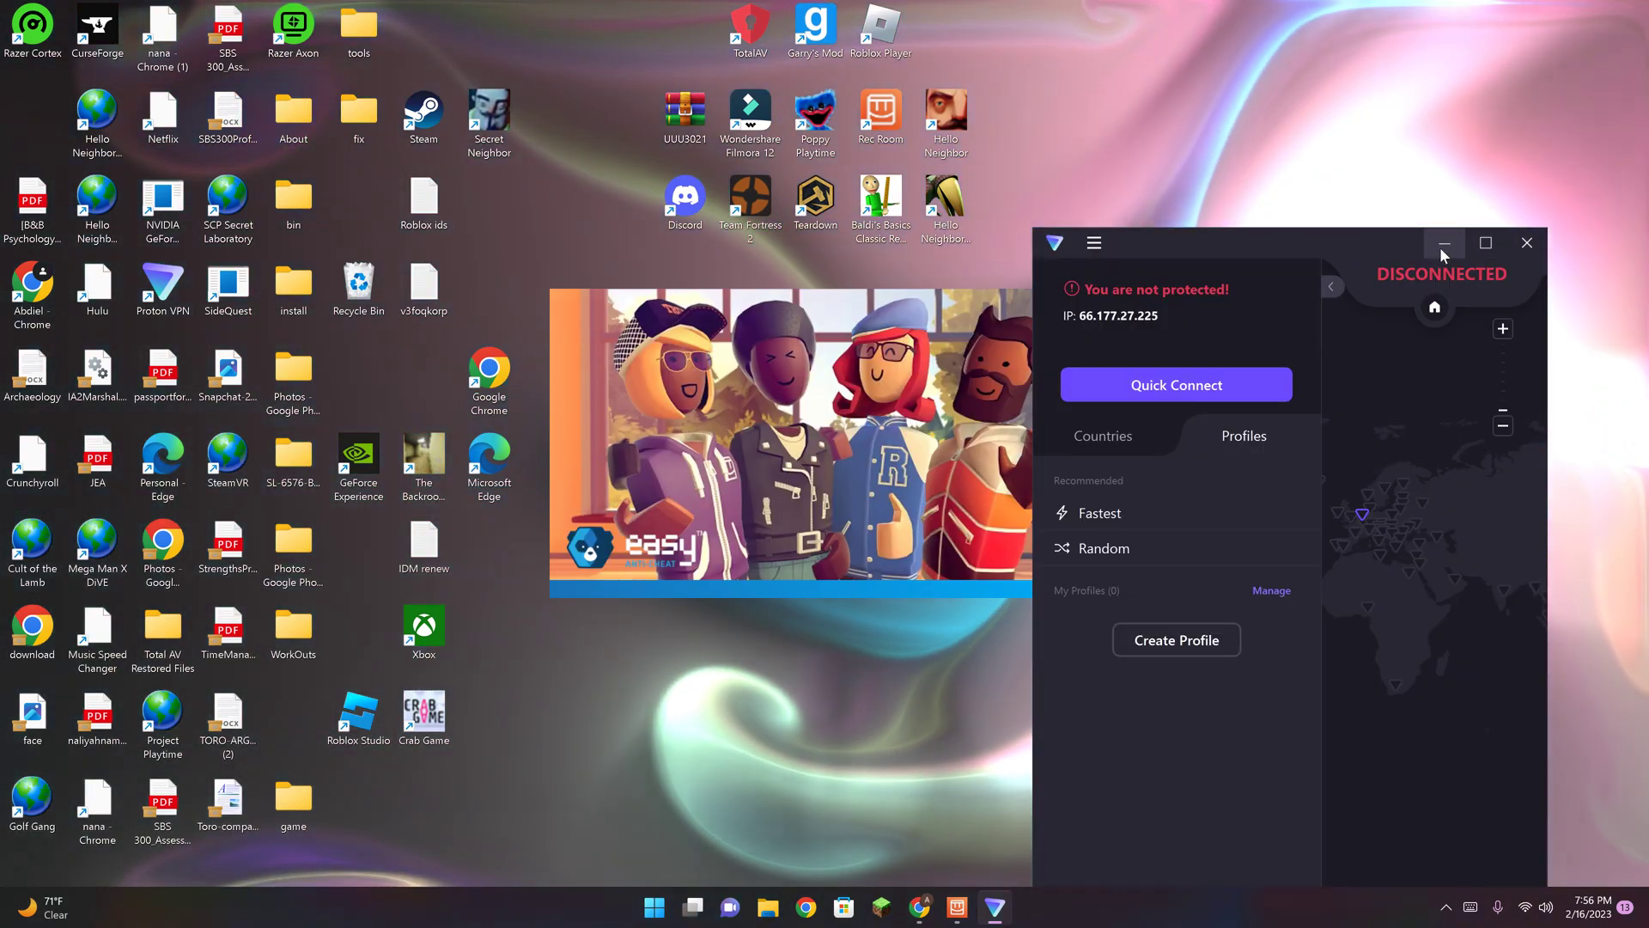
Minimize the disconnected Proton VPN window while Rec Room loads to its title screen.
left_click(1444, 244)
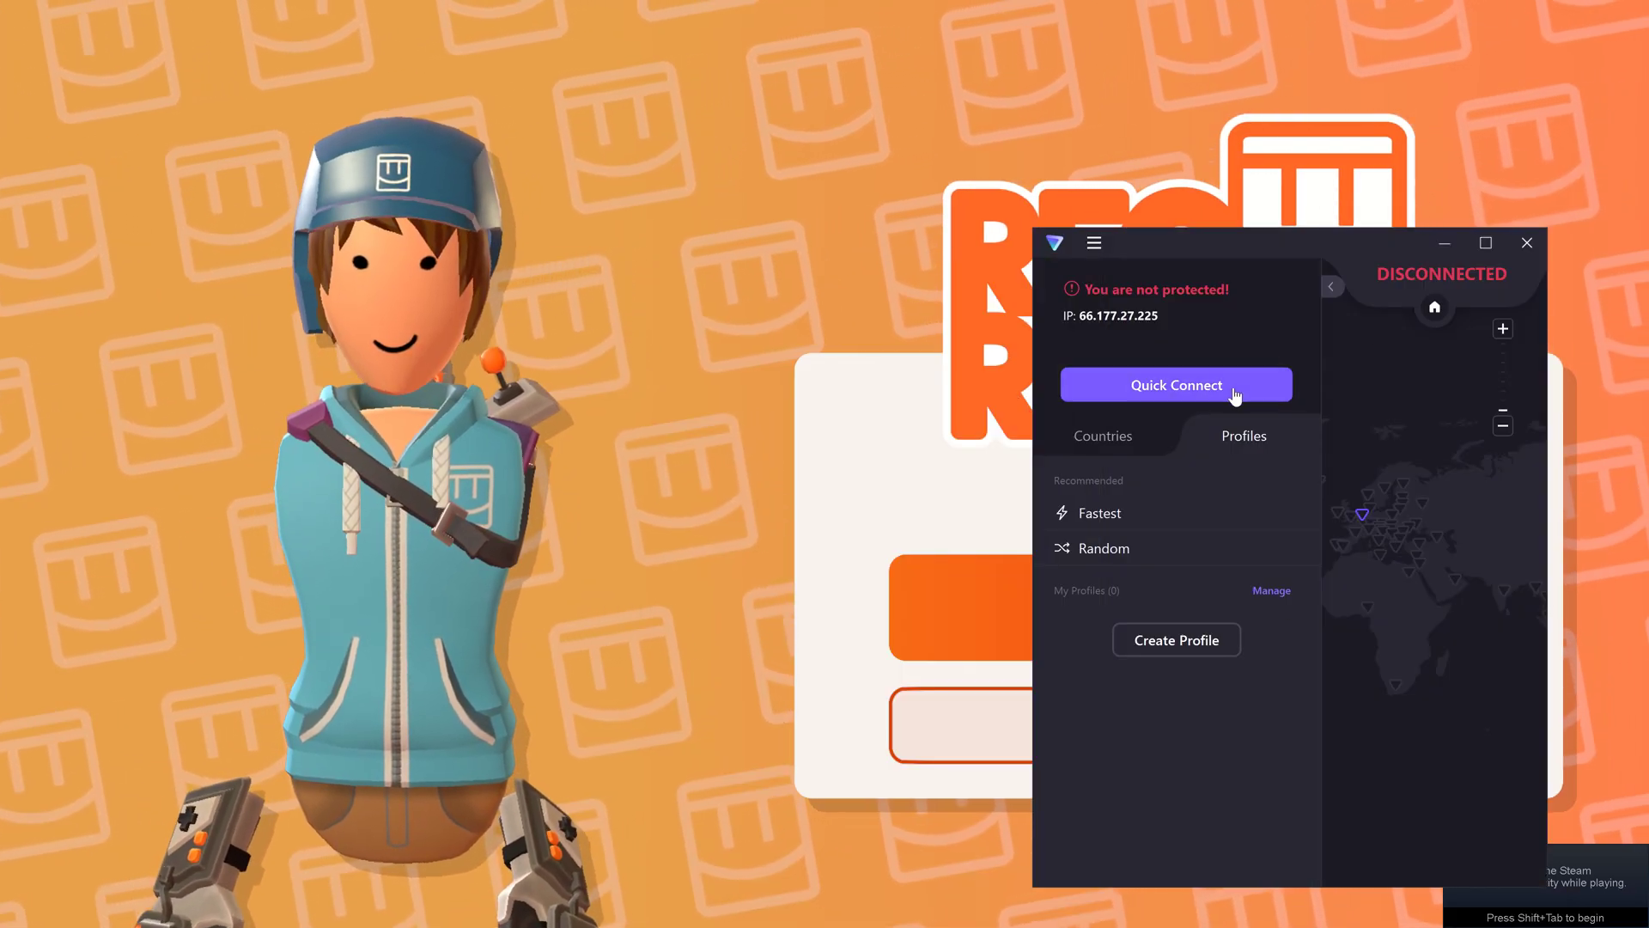
Quick Connect to a free Netherlands server, then end the stuck RecRoom task in Task Manager.
left_click(1235, 390)
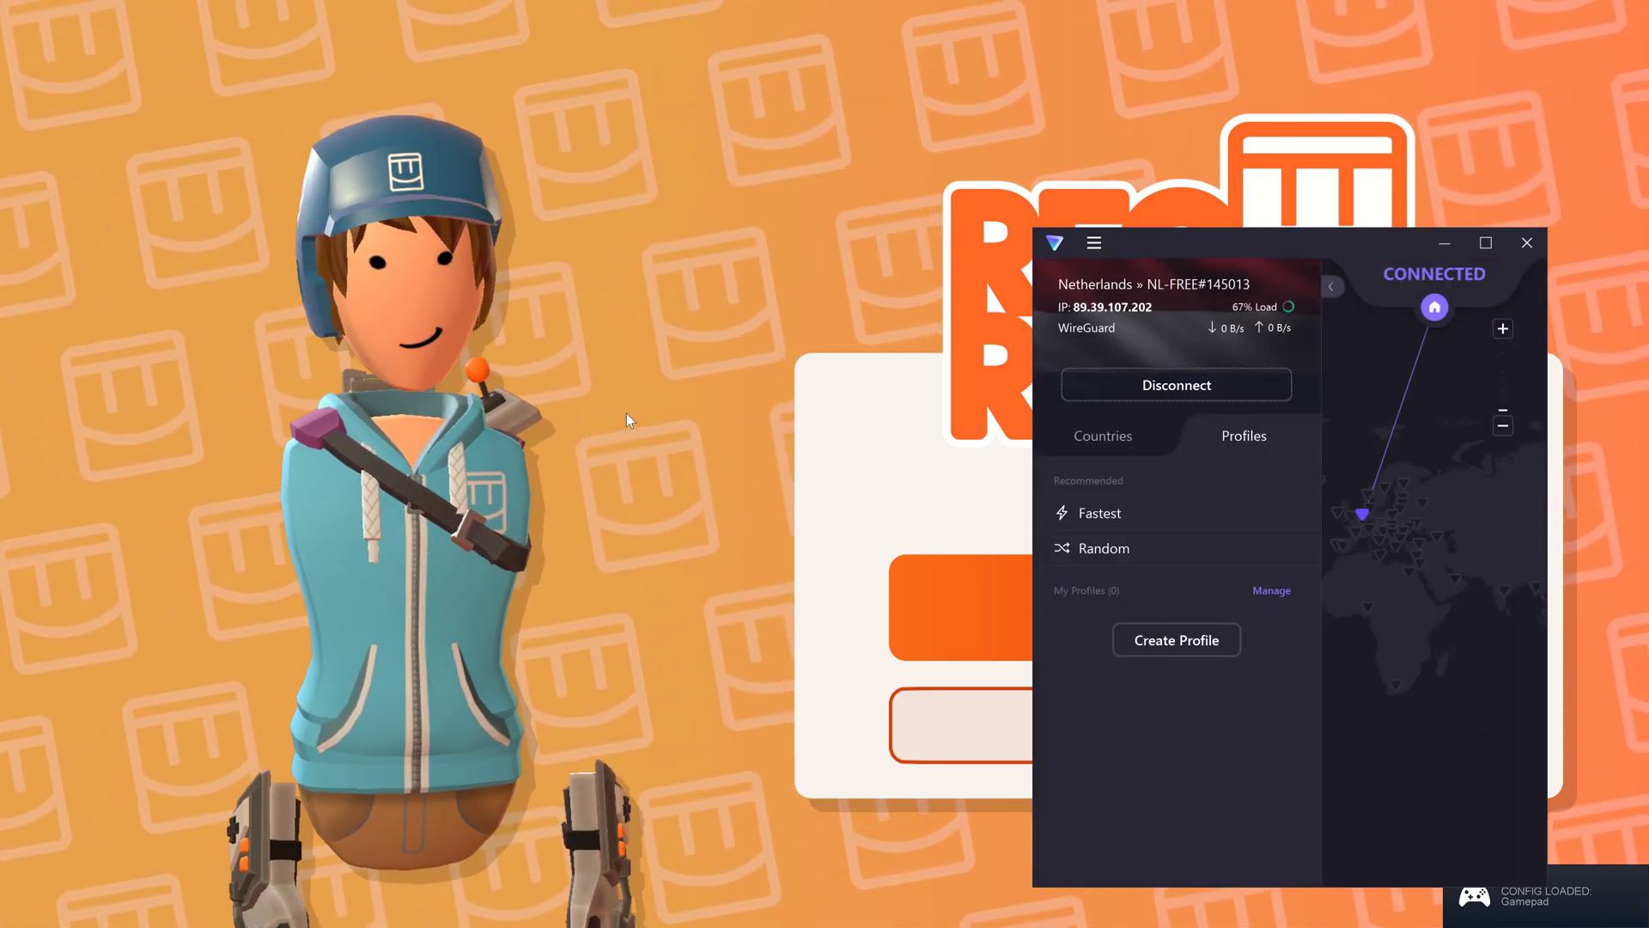
key("alt+z")
key("alt+z")
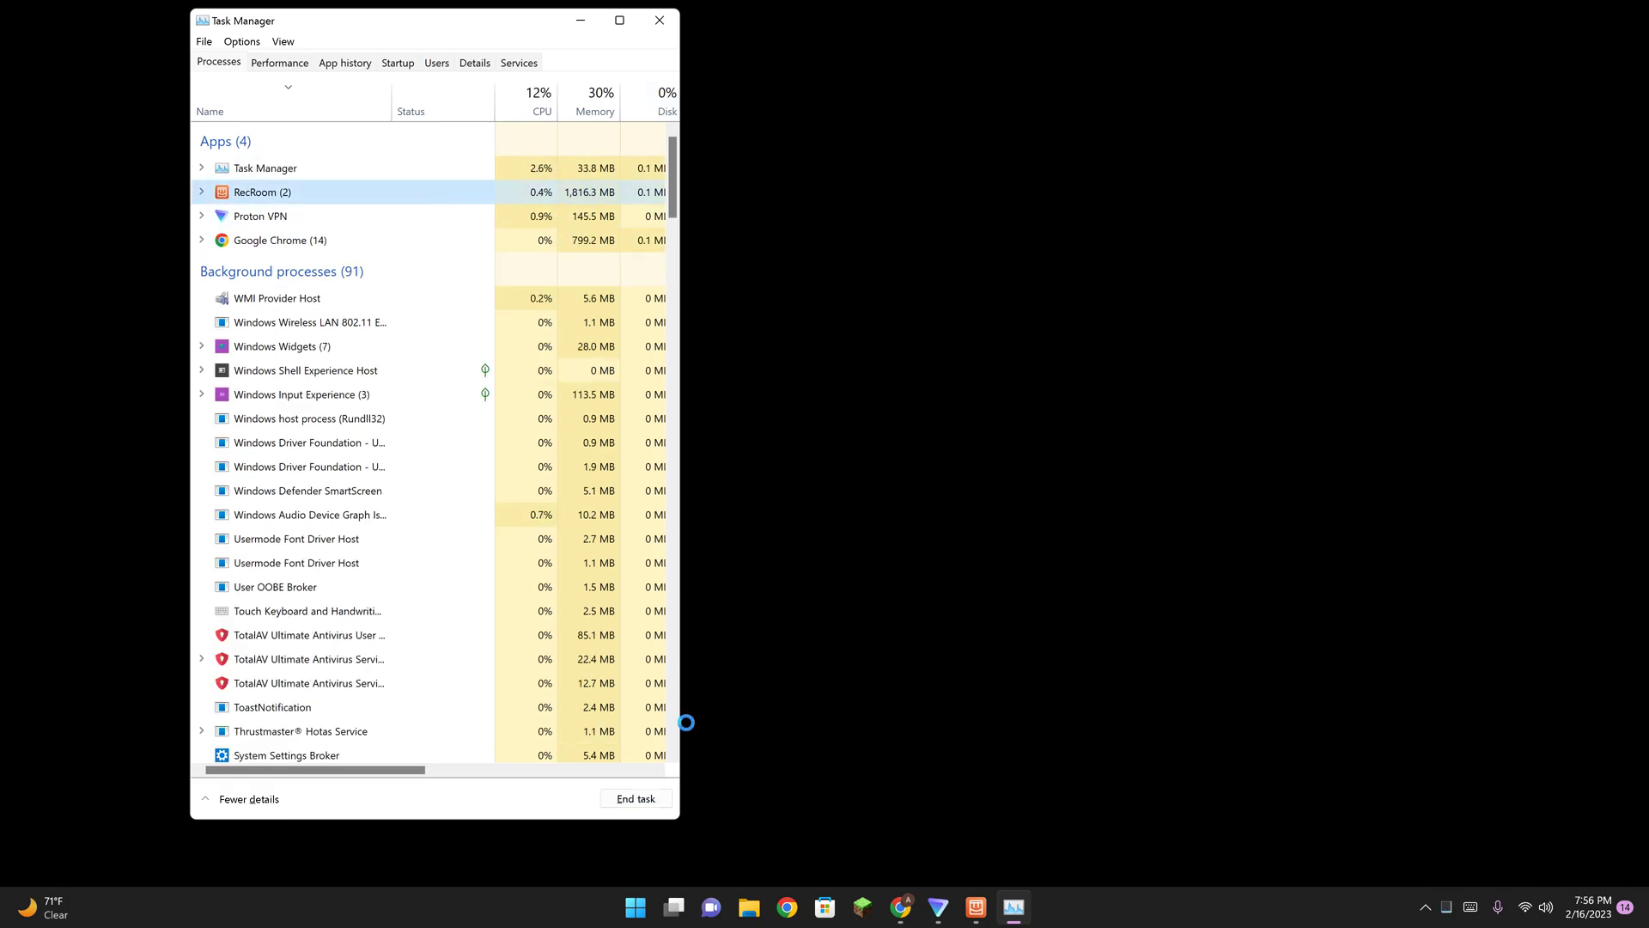
left_click(634, 800)
key("alt+F4")
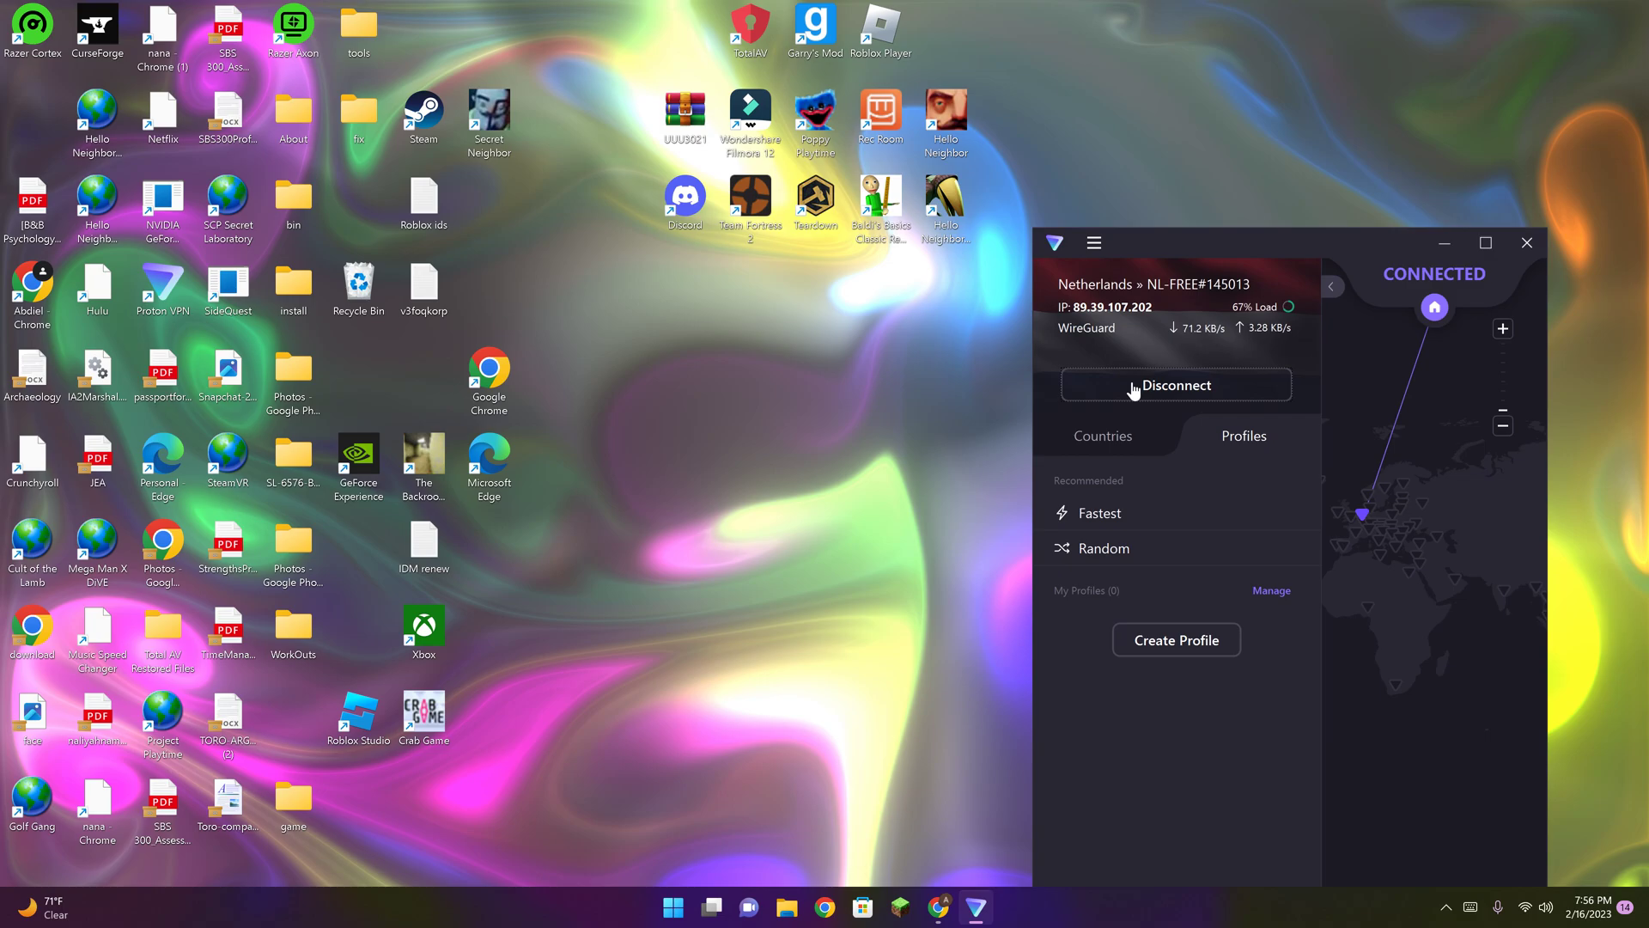